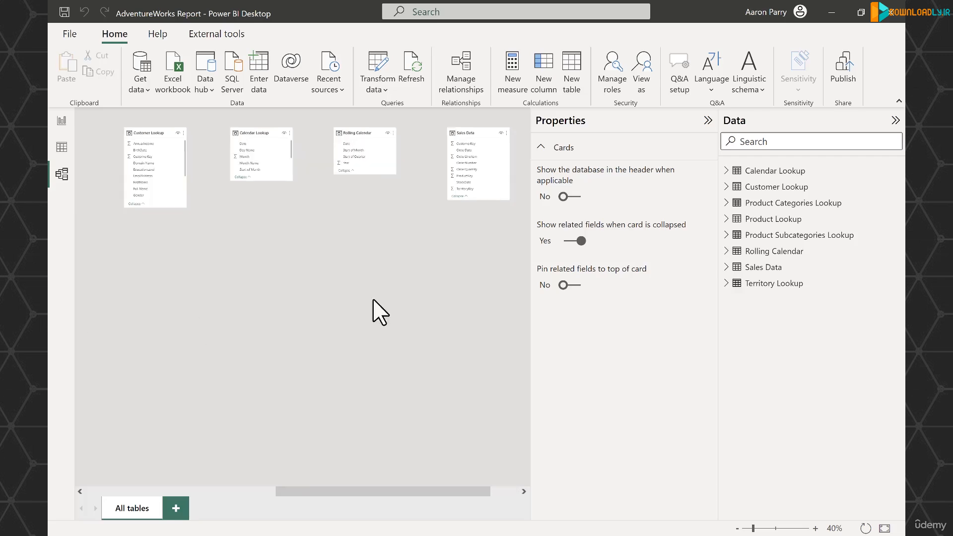
Step: Open the Power Query Editor and review the data source settings for the data sources in the current file
click(386, 67)
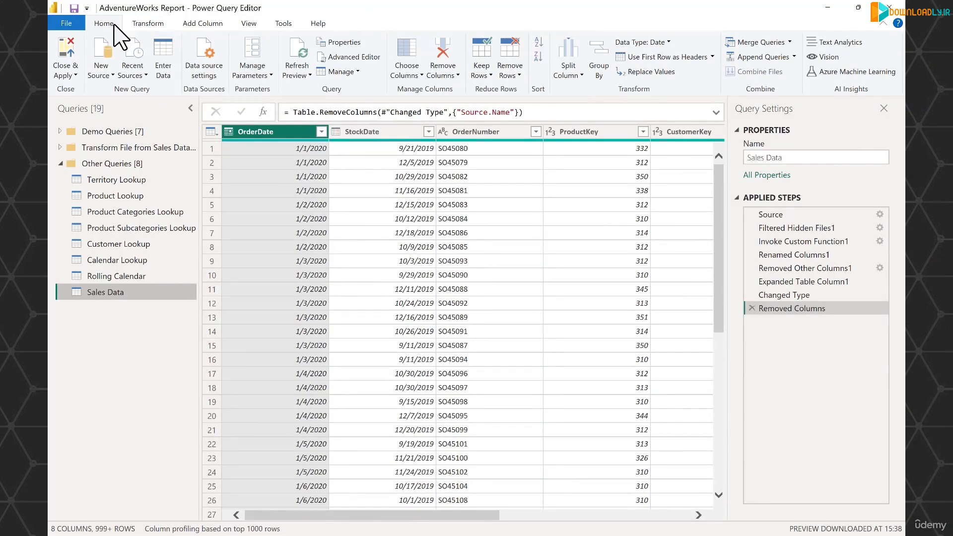
click(197, 63)
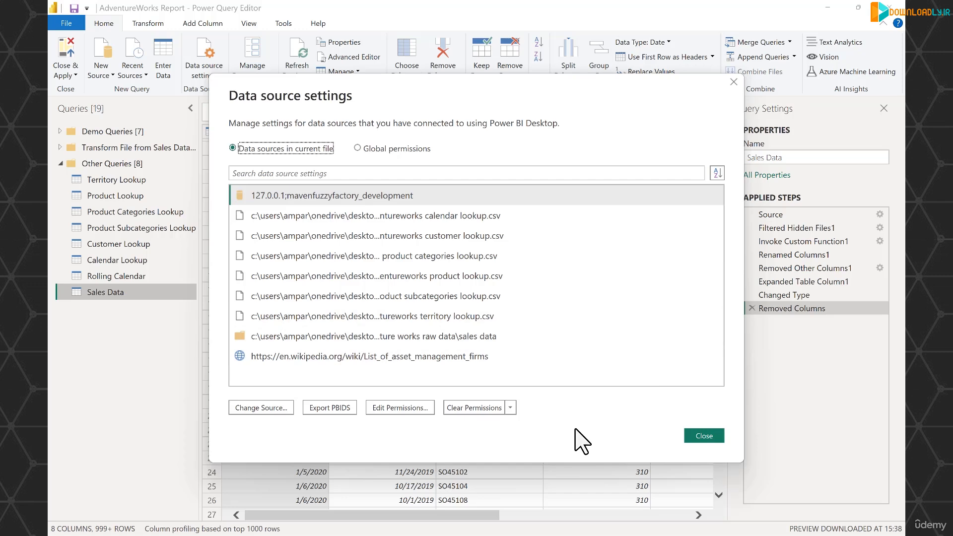
click(703, 436)
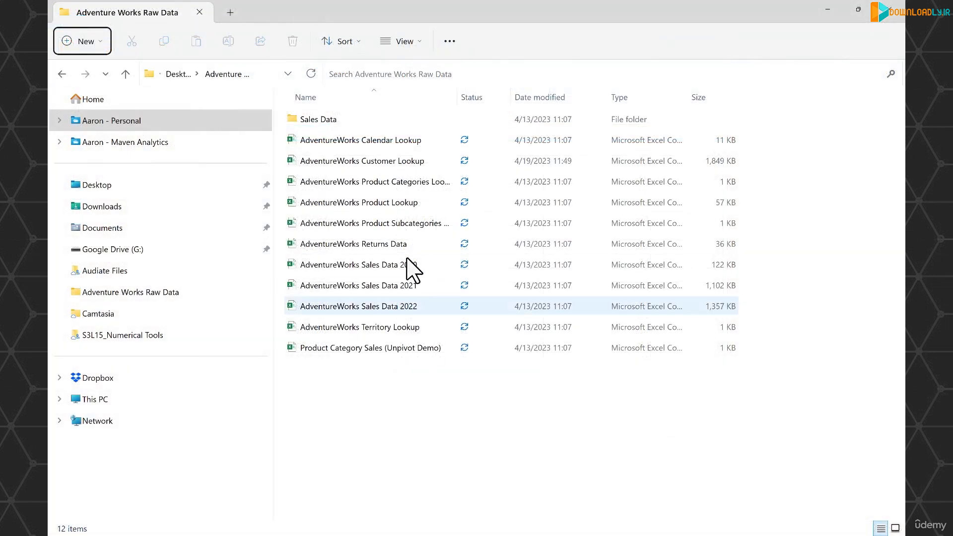
Step: In File Explorer, rename the AdventureWorks Product Lookup file in the Adventure Works Raw Data folder as AdventureWorks Product Lookup_2
right_click(425, 203)
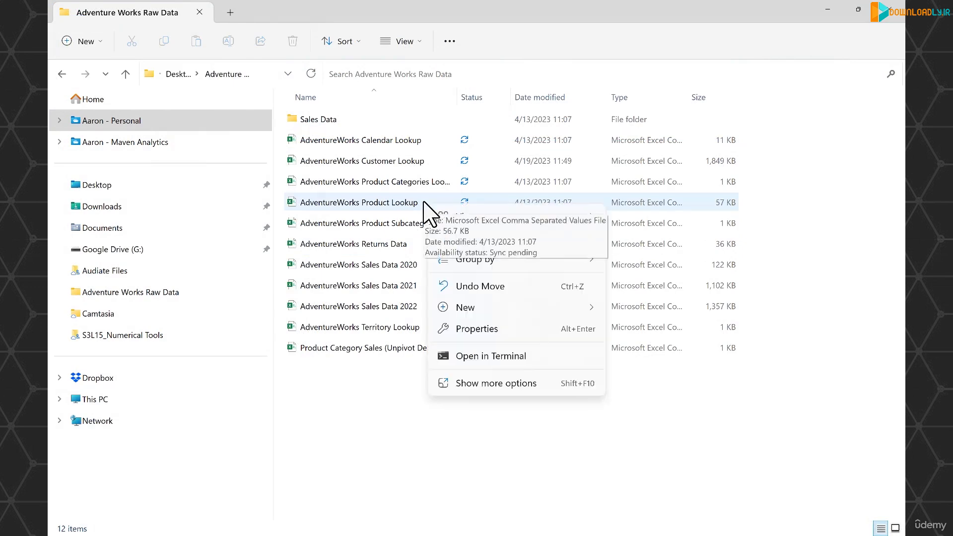
click(419, 204)
click(419, 204)
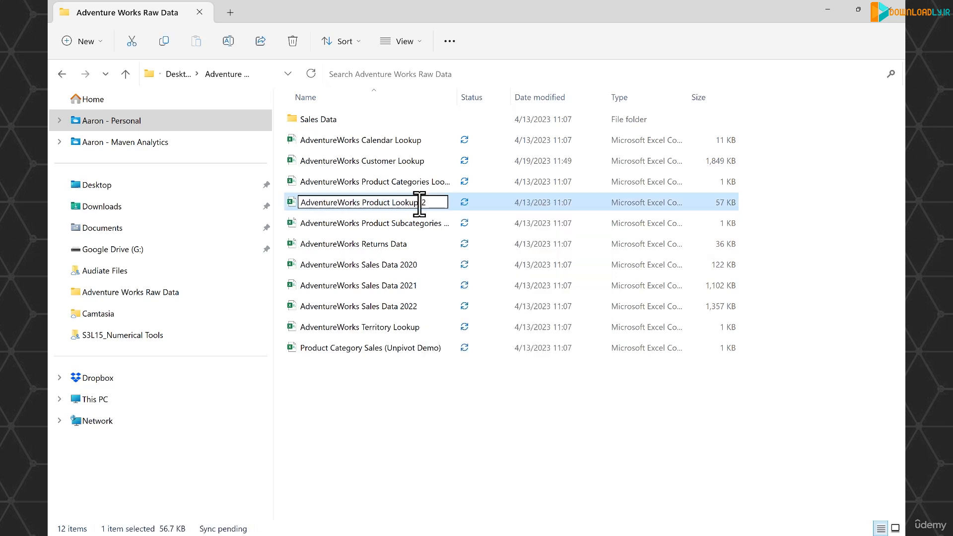
click(470, 407)
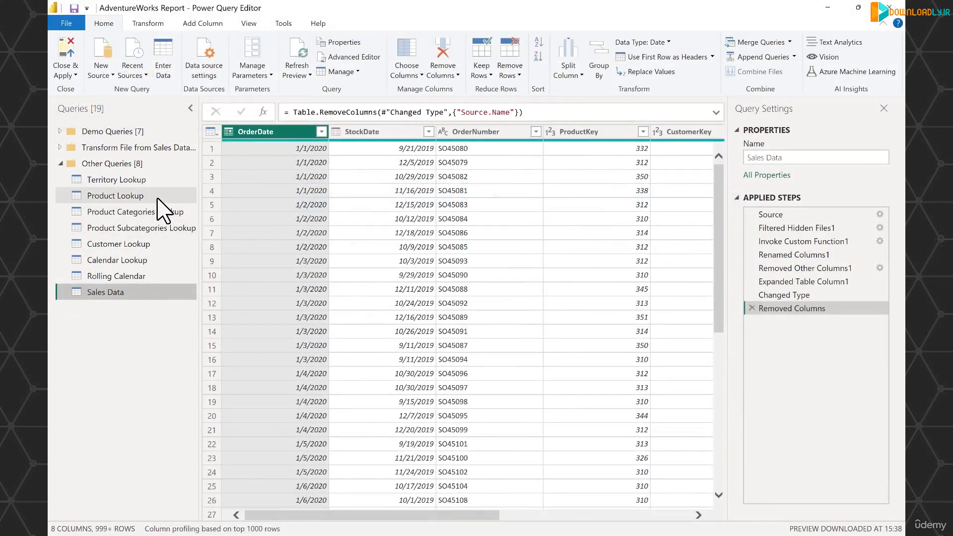
Step: Switch to the Power Query Editor and refresh the preview of the Product Lookup query
click(164, 208)
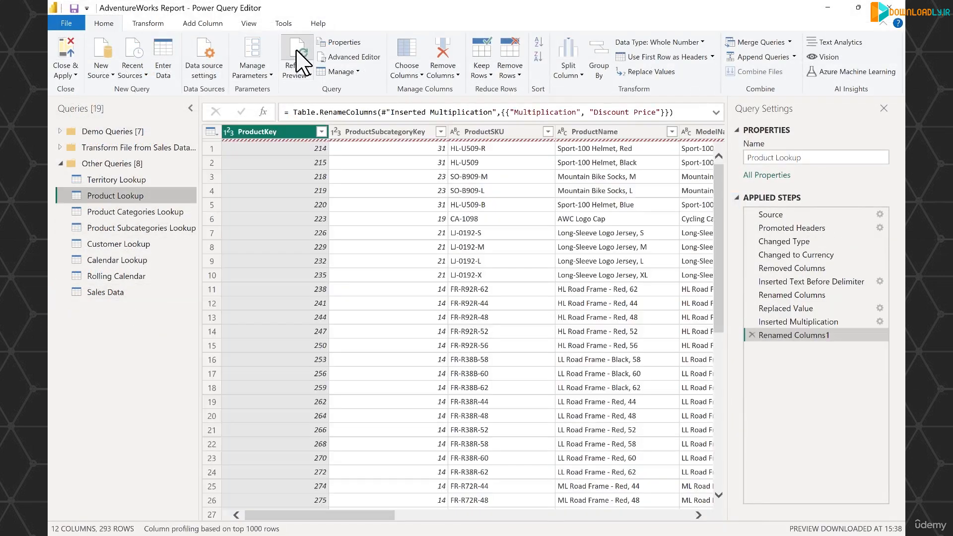
click(296, 50)
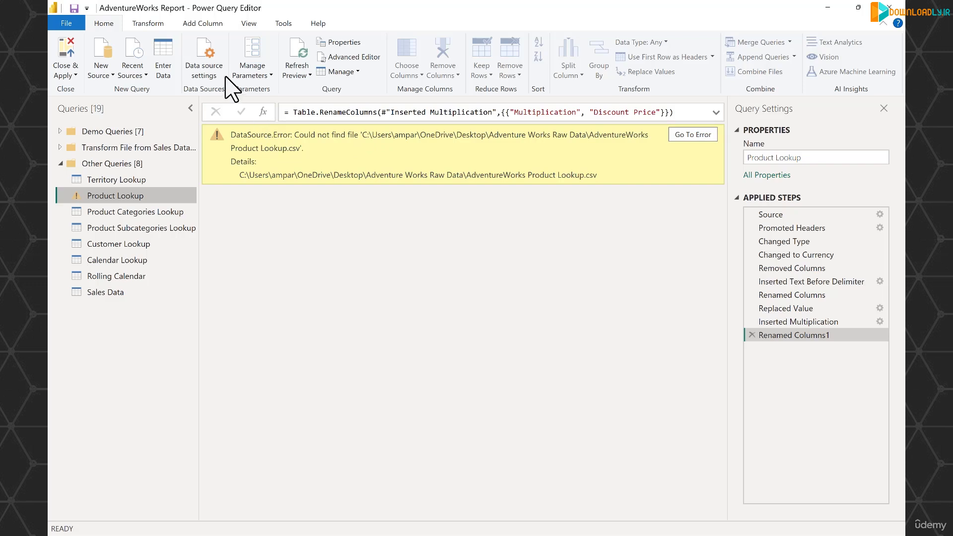
Step: Change the product lookup source in the data source settings to the AdventureWorks Product Lookup_2 file and refresh the query preview
click(202, 56)
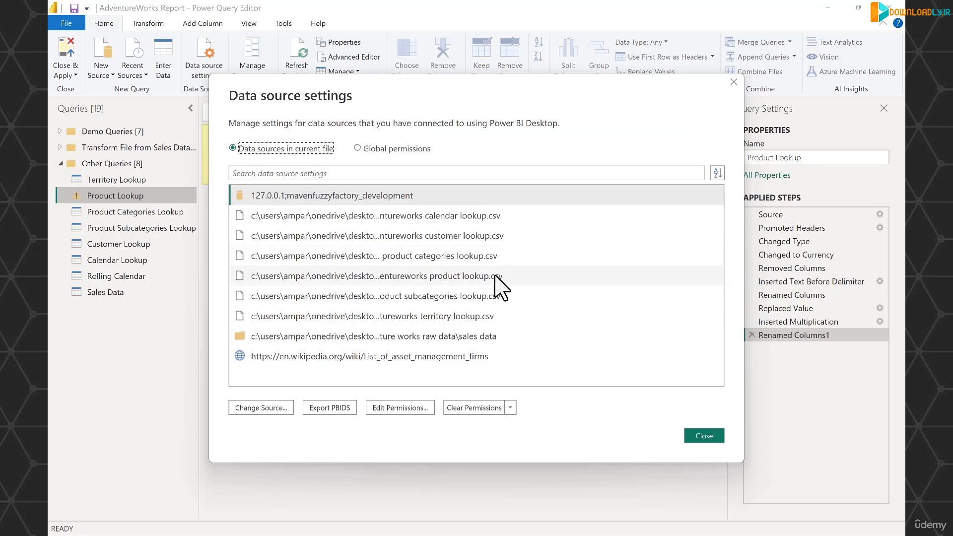
click(494, 276)
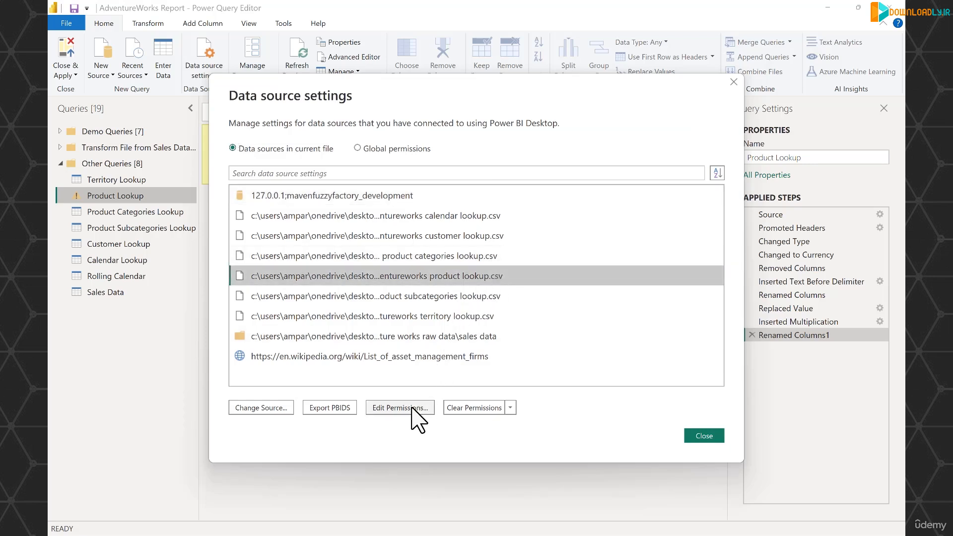
click(264, 407)
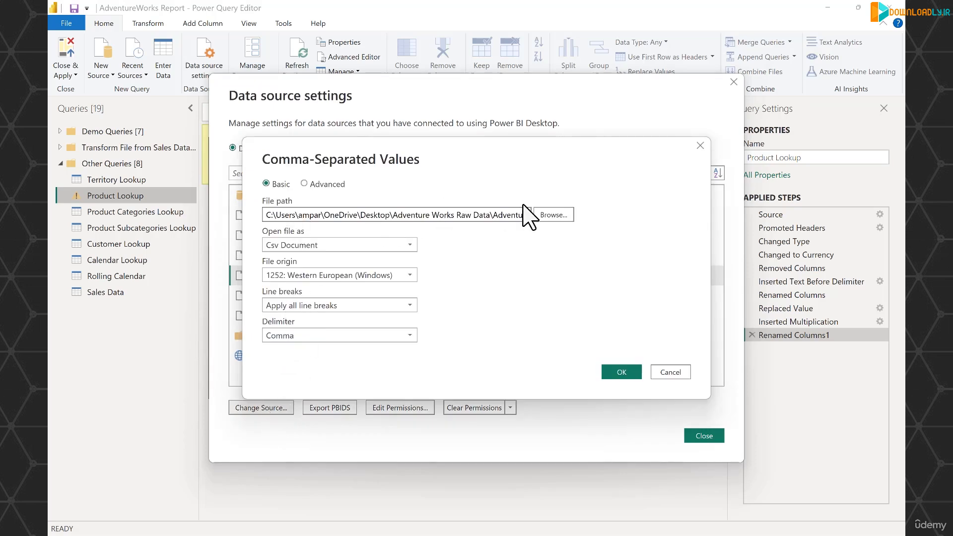
click(552, 215)
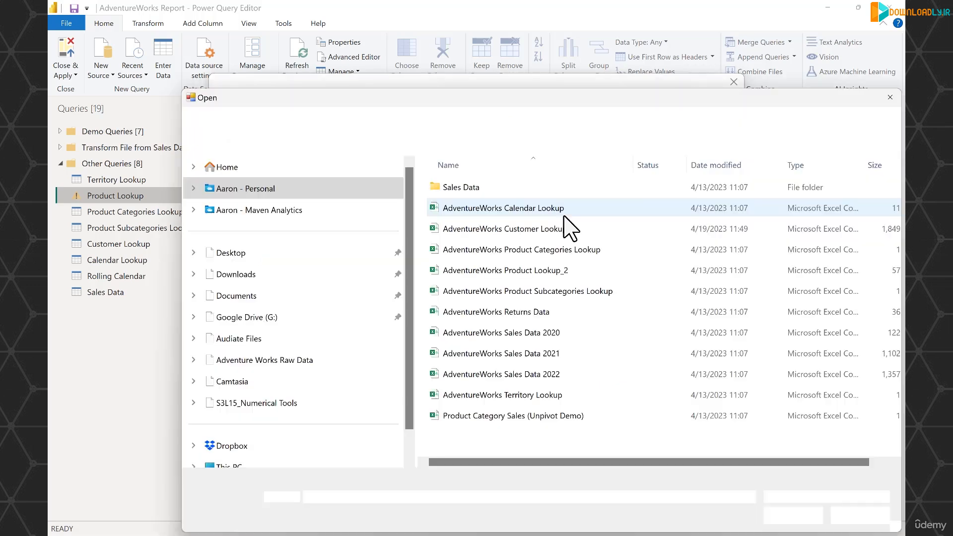
click(563, 271)
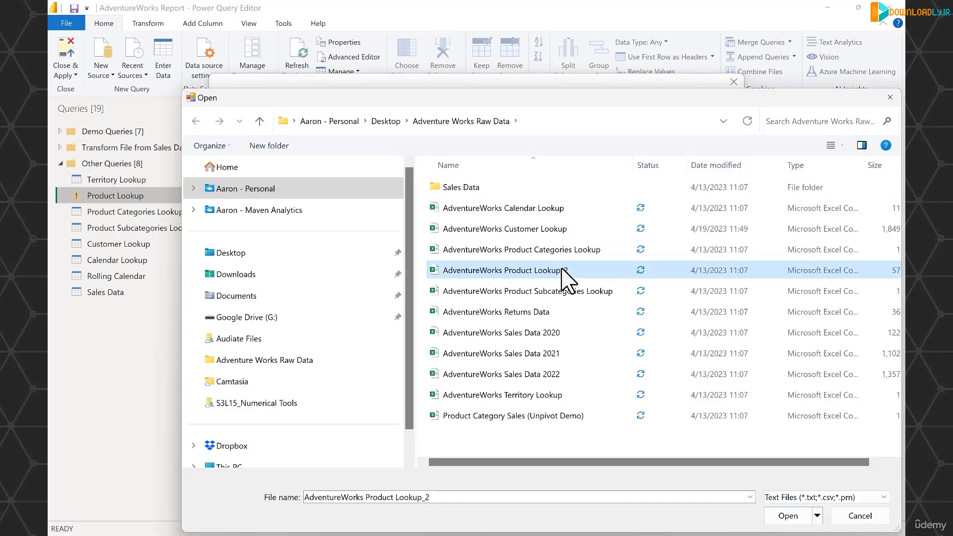
click(794, 517)
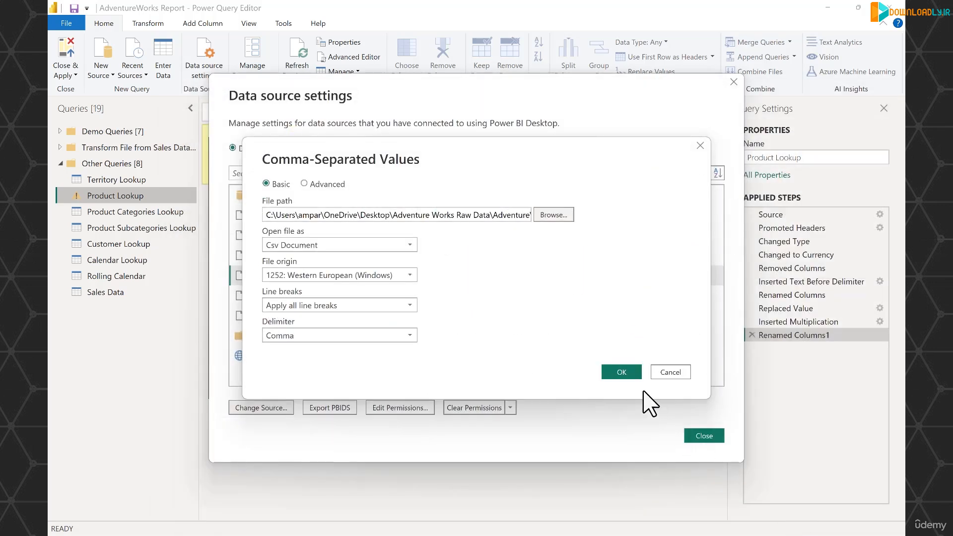
click(624, 371)
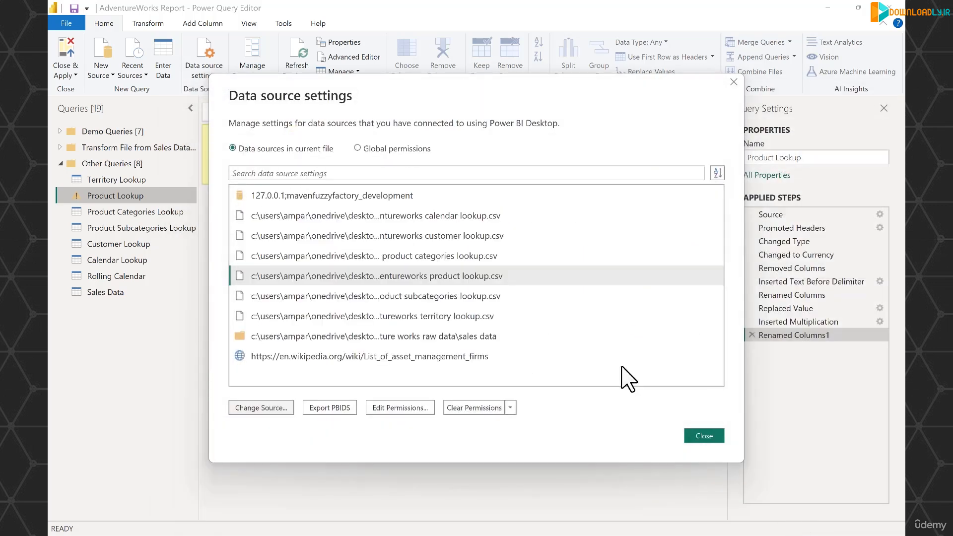
click(697, 436)
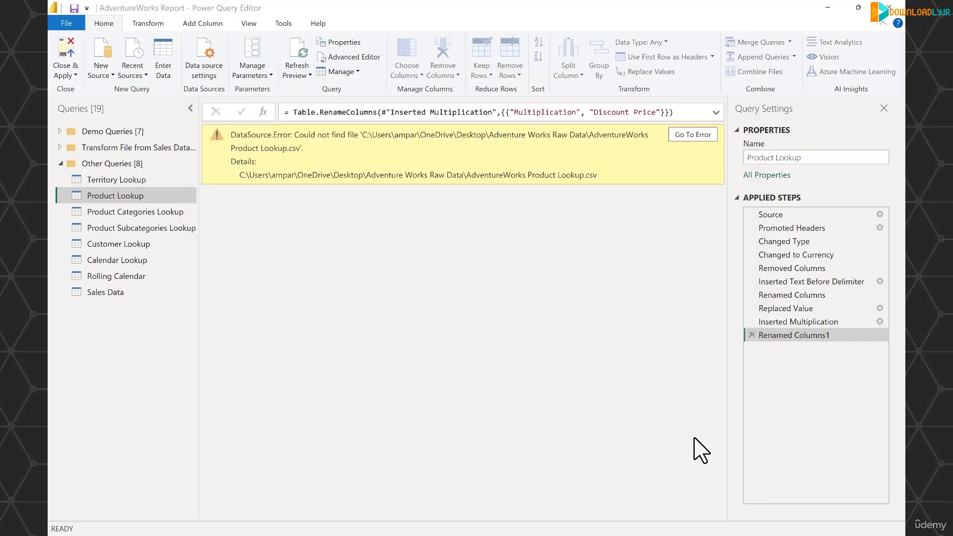
click(300, 54)
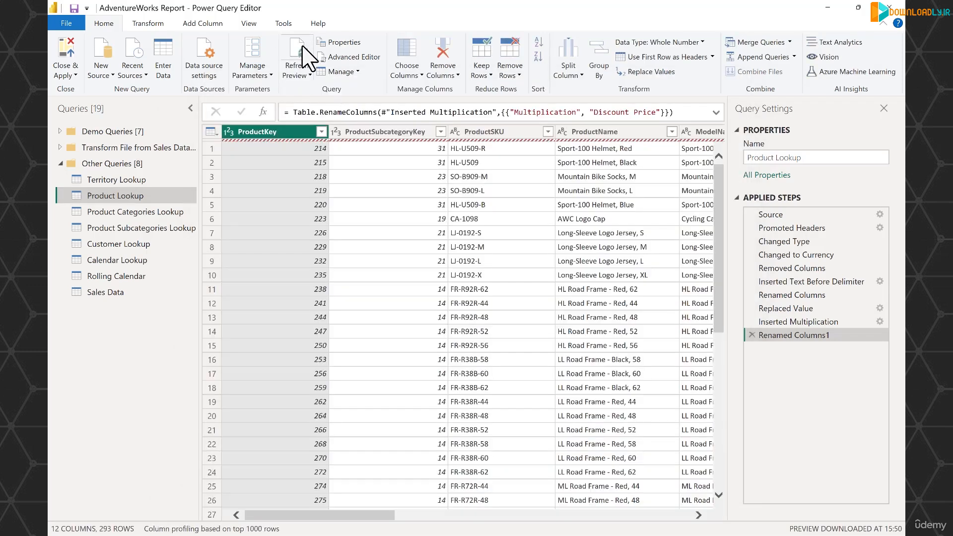
Step: Review the Product Lookup query's applied steps from Source through Renamed Columns1
click(793, 215)
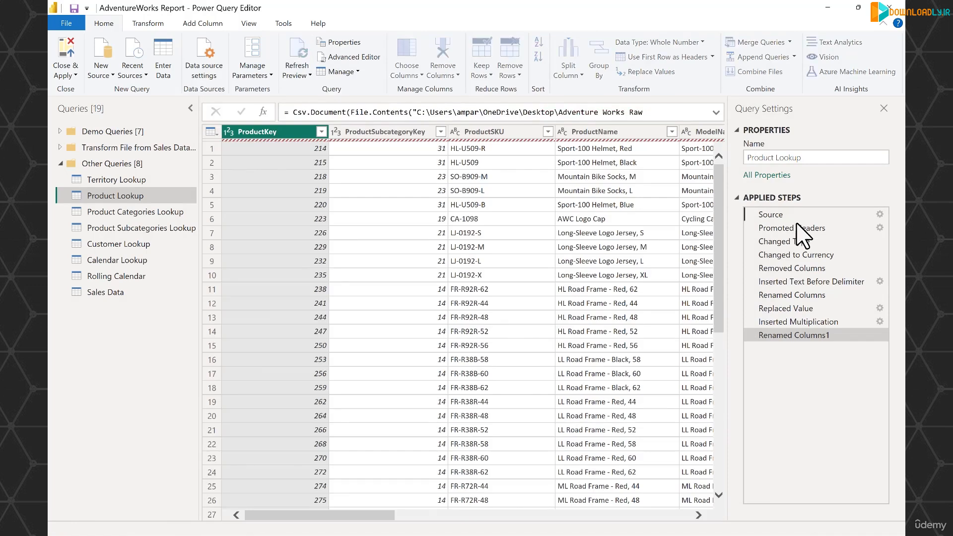
click(797, 228)
click(798, 254)
click(797, 268)
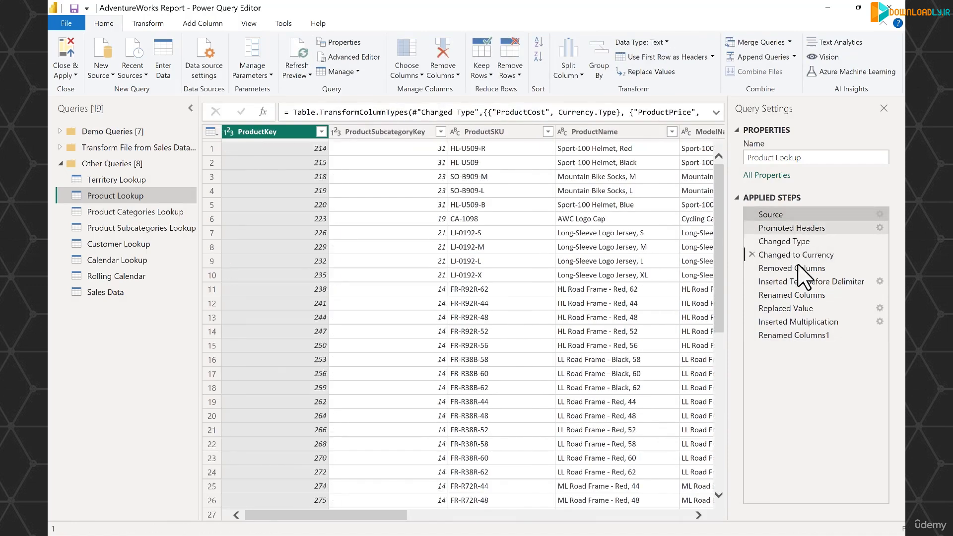
click(795, 335)
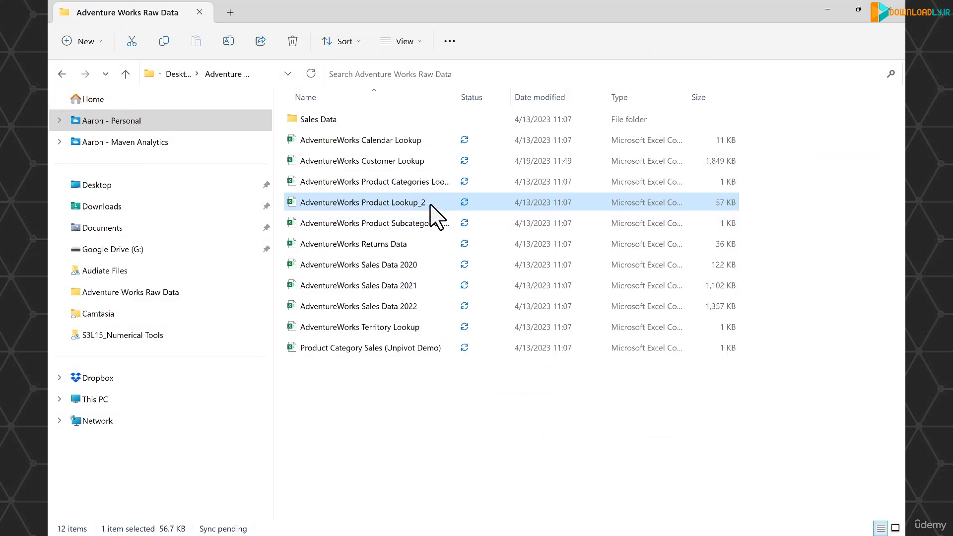
Step: In File Explorer, rename AdventureWorks Product Lookup_2 as AdventureWorks Product Lookup, and refresh the Product Lookup query's preview in the Power Query Editor
key(F2)
key(Right)
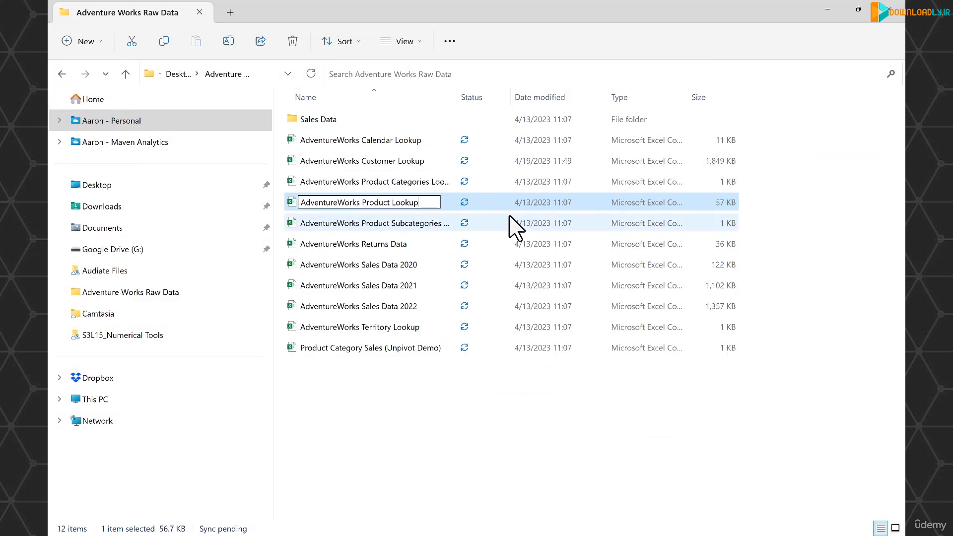
key(Return)
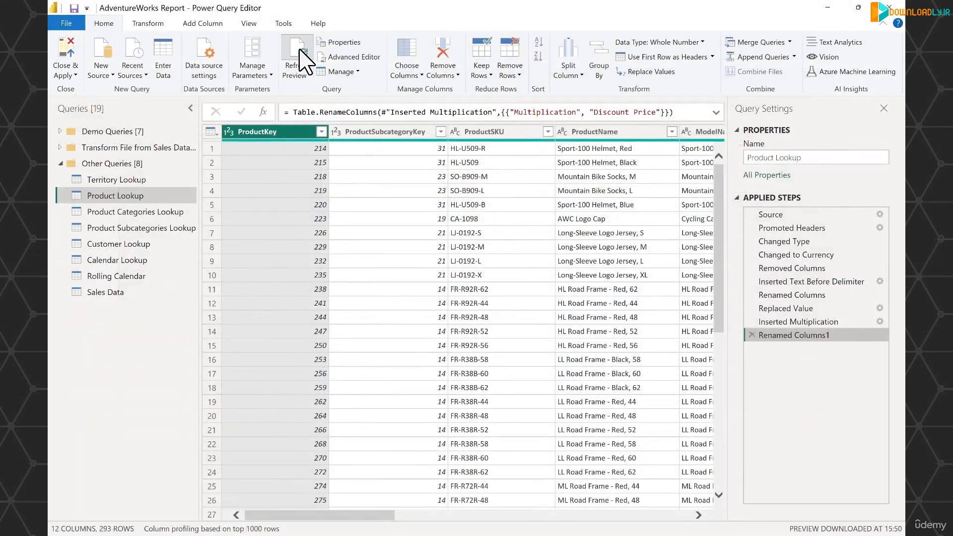
click(300, 49)
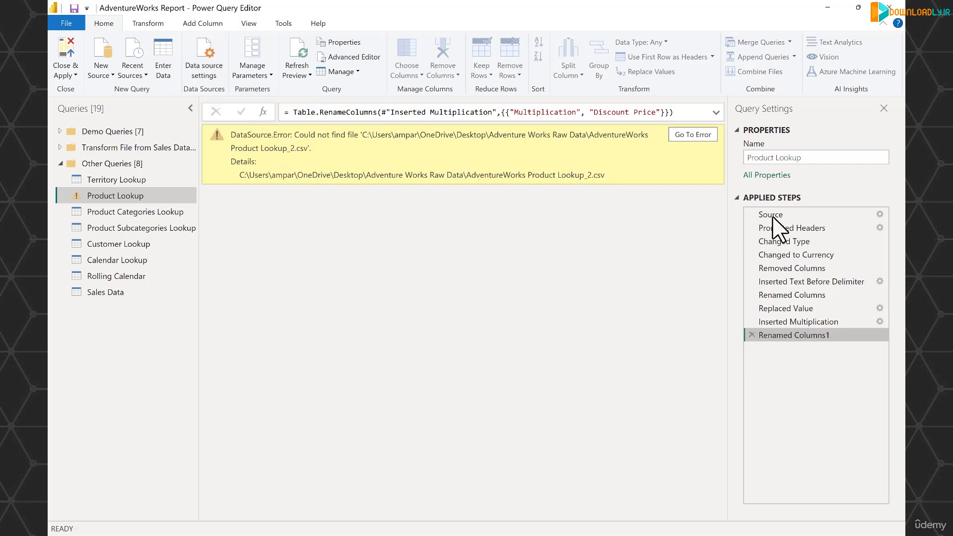
Step: Repoint the Product Lookup query's Source step to the AdventureWorks Product Lookup file and return to the Renamed Columns1 step
click(852, 214)
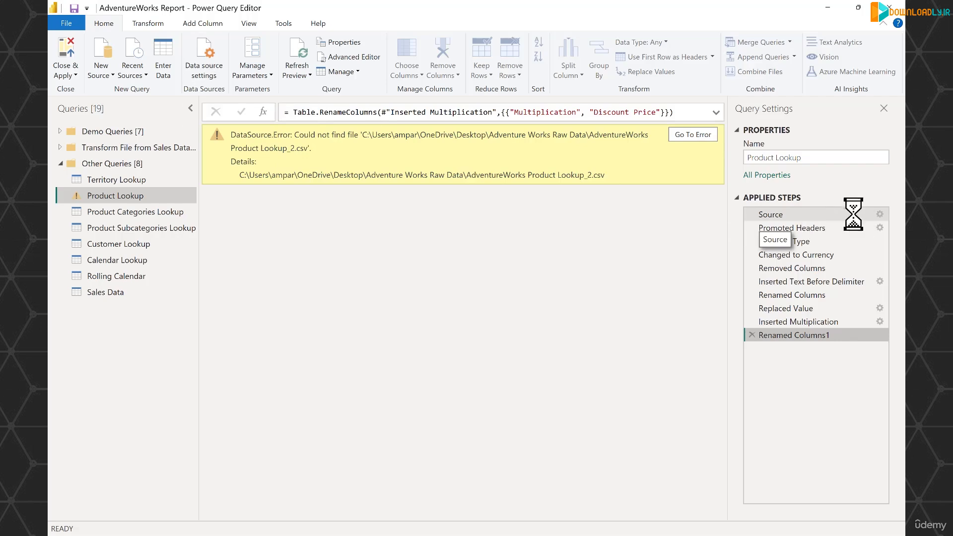
click(879, 215)
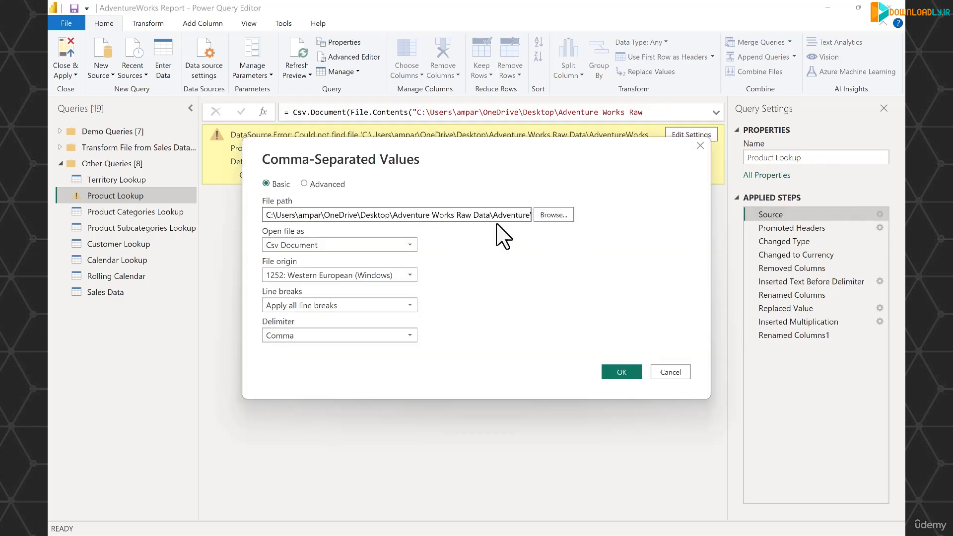
click(555, 214)
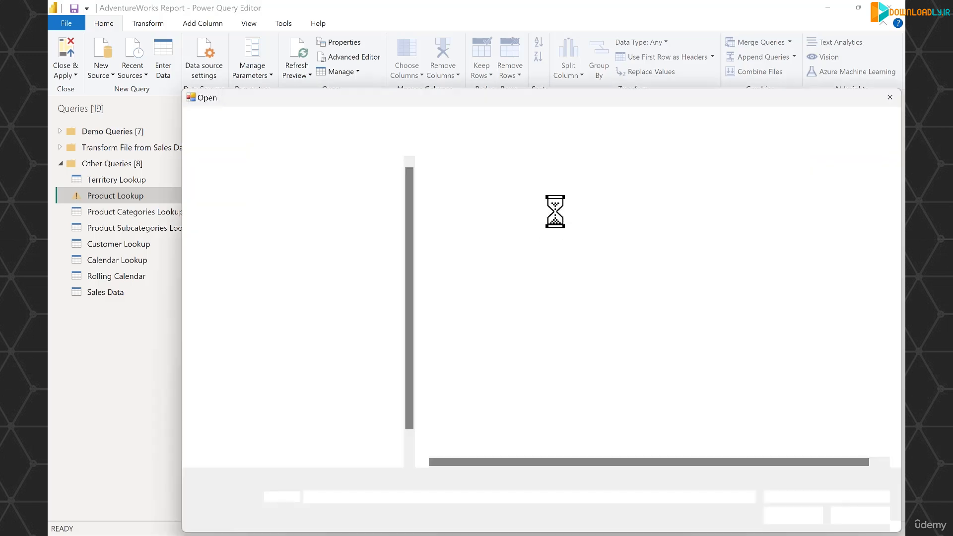
click(542, 271)
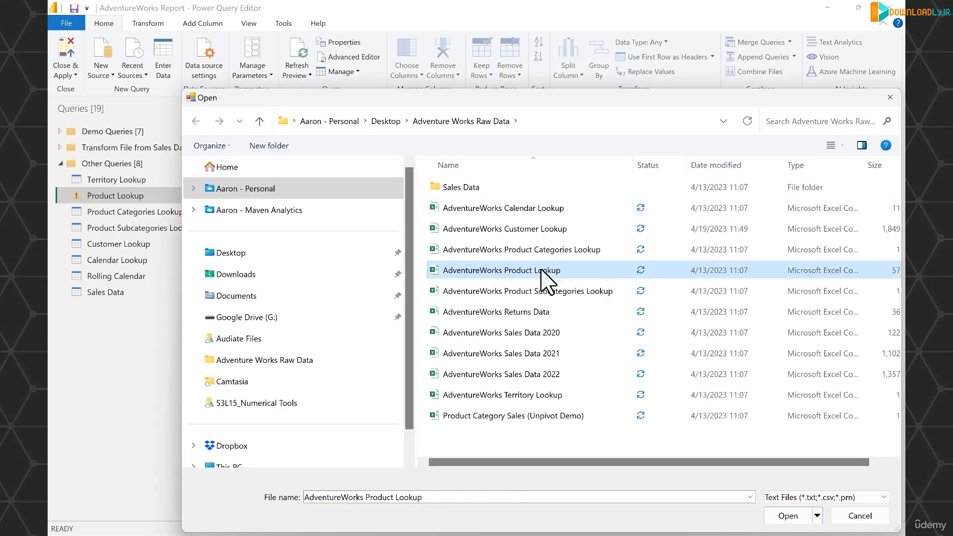
click(788, 516)
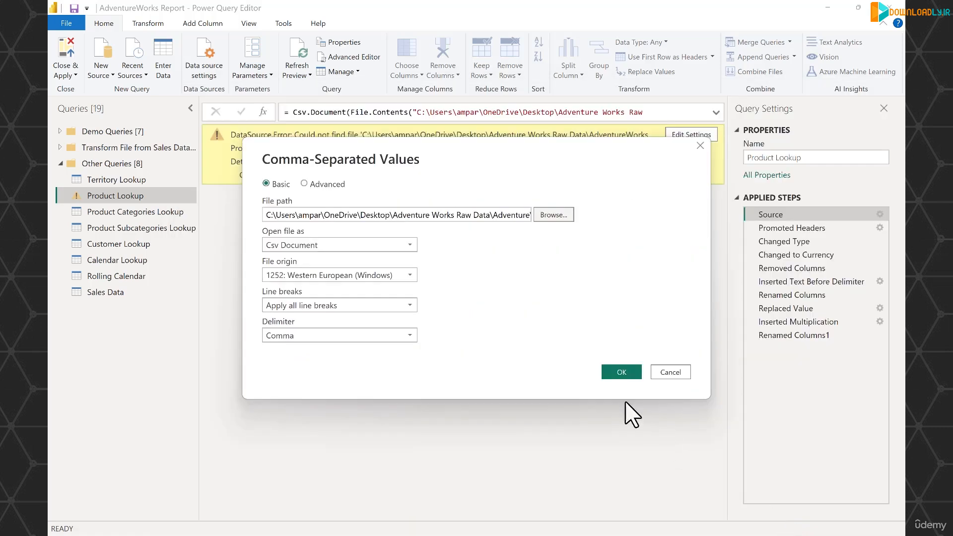
click(617, 373)
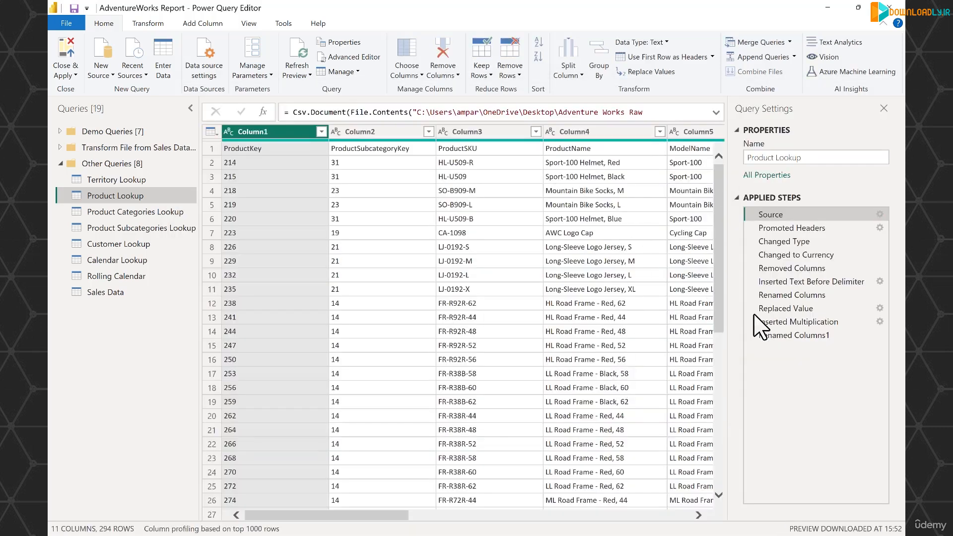
click(794, 335)
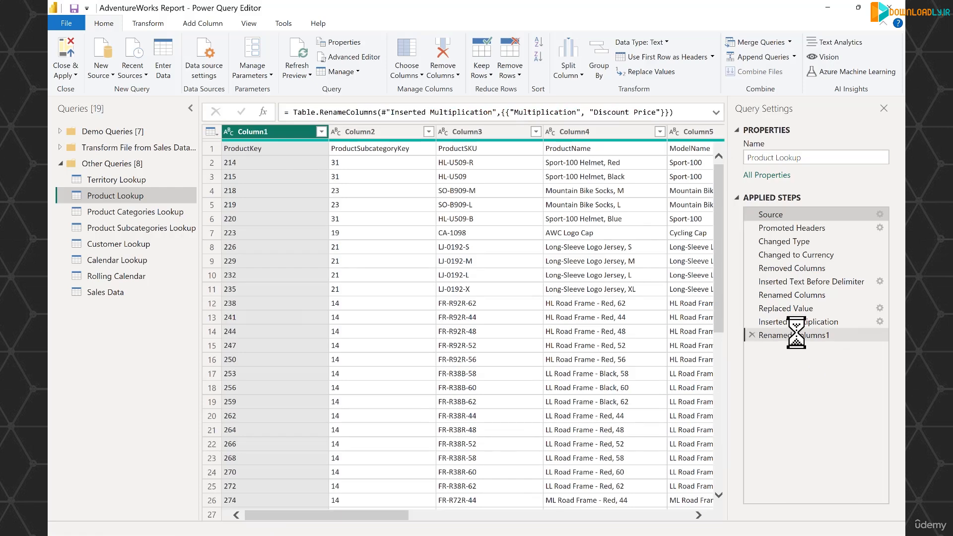